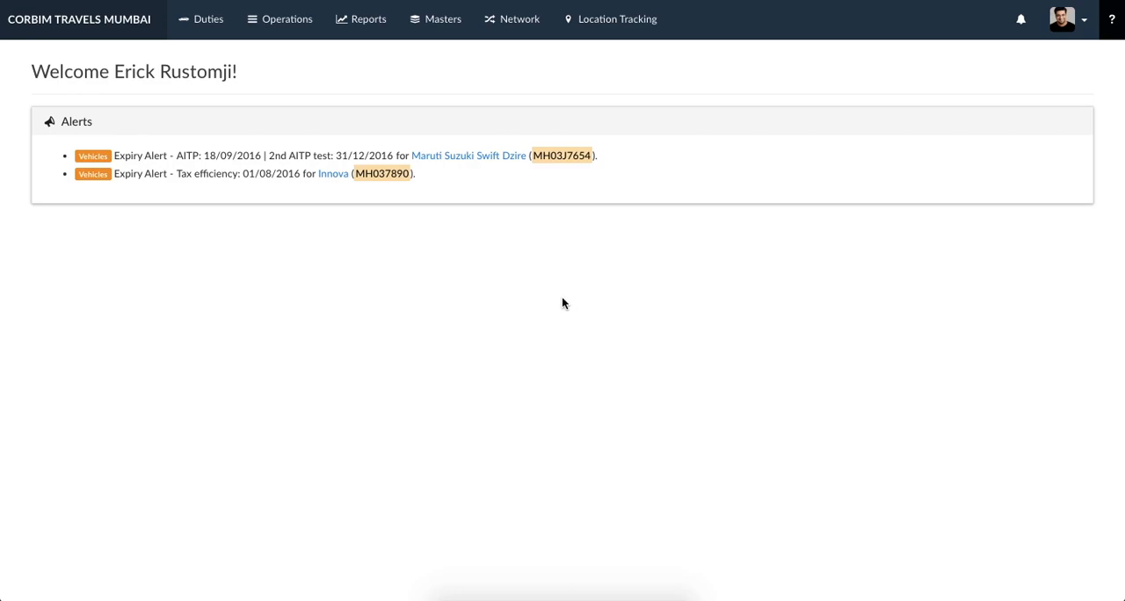
- Open the list of sister companies
{"action": "left_click", "coordinate": [432, 31]}
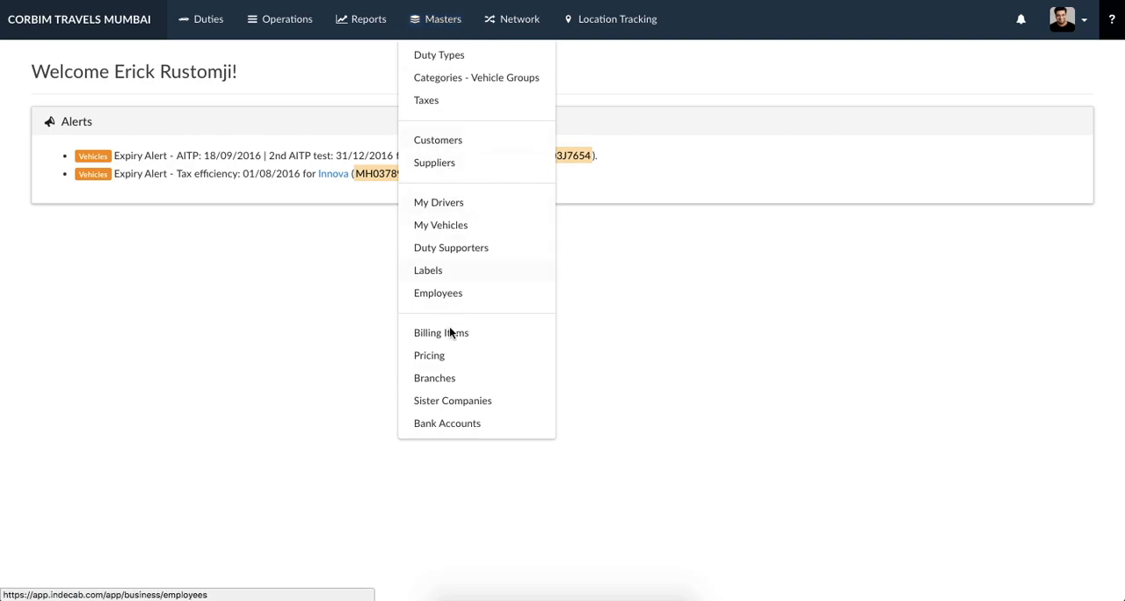
{"action": "left_click", "coordinate": [450, 406]}
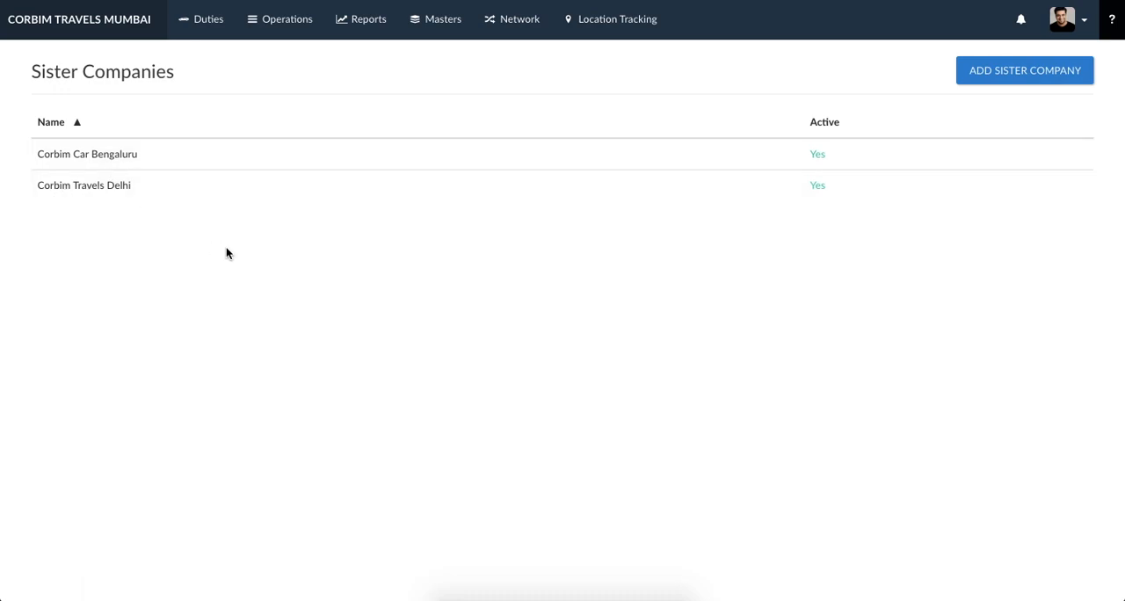
- Associate the employee who has no branch with the sister company Corbim Car Bengaluru and save the employee record
{"action": "left_click", "coordinate": [430, 33]}
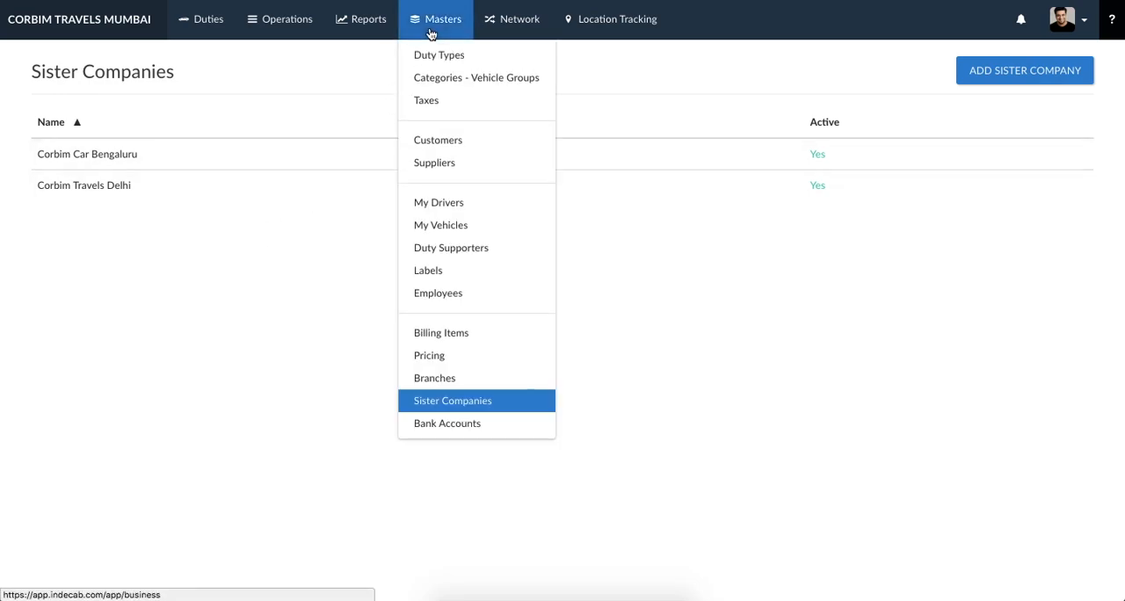
{"action": "left_click", "coordinate": [445, 294]}
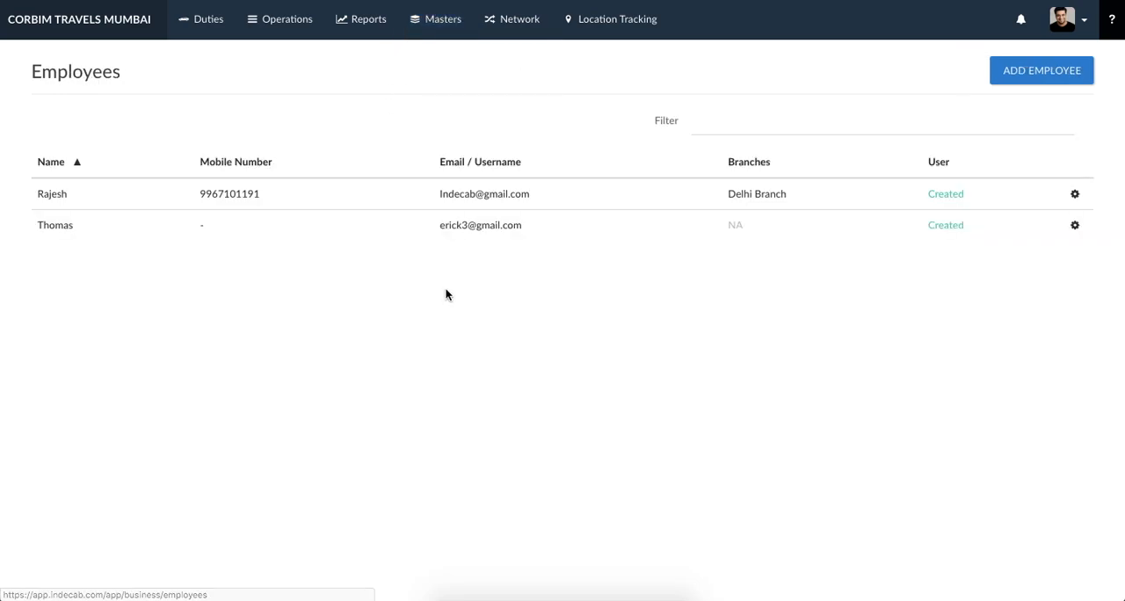
{"action": "left_click", "coordinate": [62, 230]}
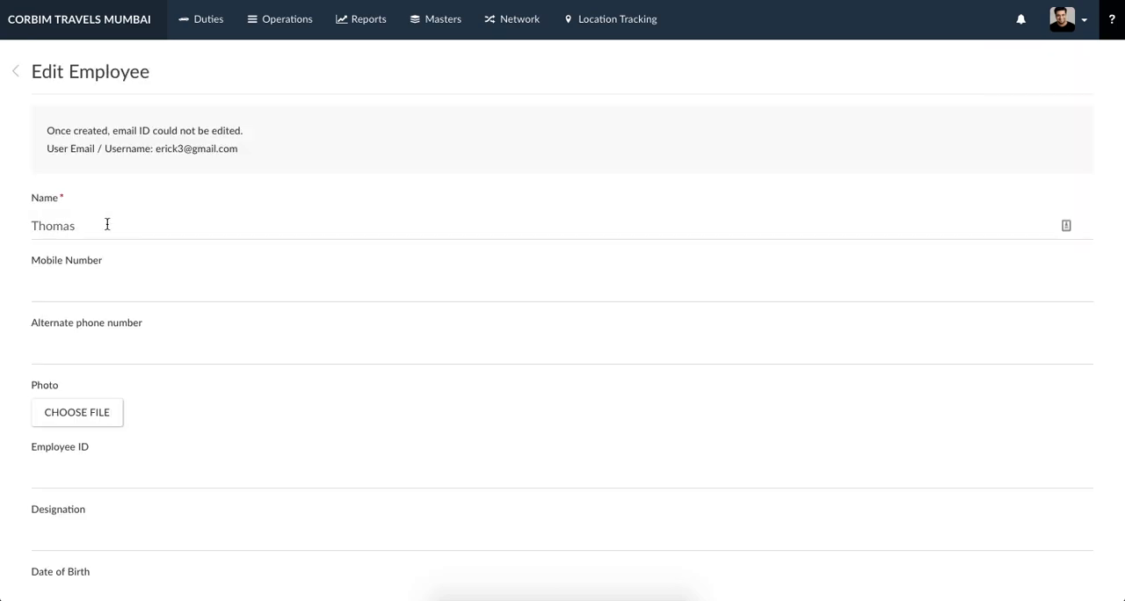
{"action": "scroll", "coordinate": [107, 224], "scroll_direction": "down", "scroll_amount": 10}
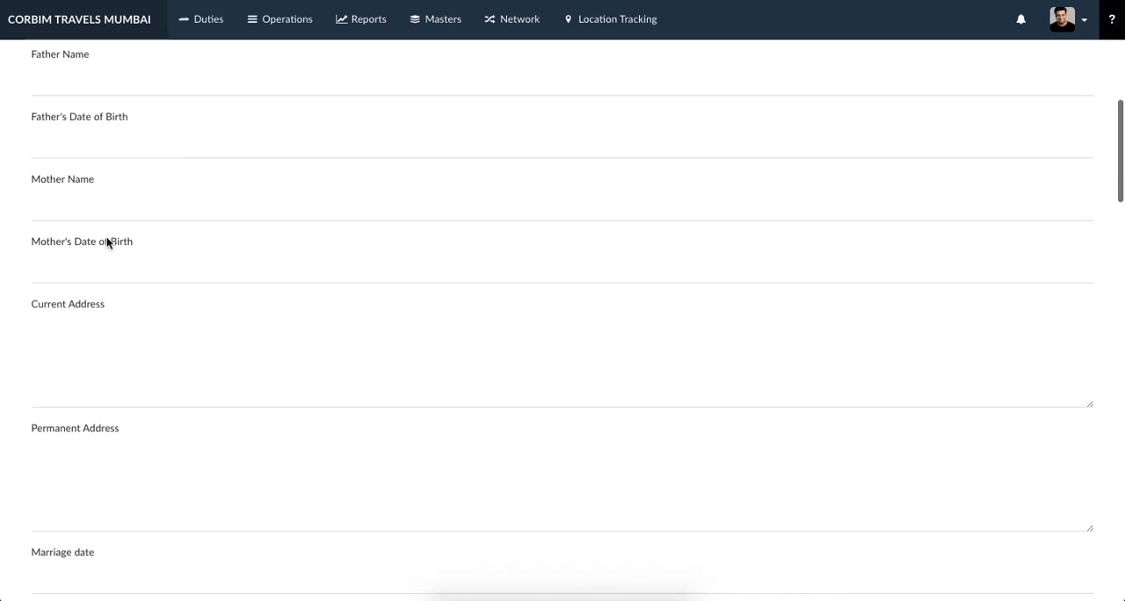
{"action": "scroll", "coordinate": [106, 254], "scroll_direction": "down", "scroll_amount": 12}
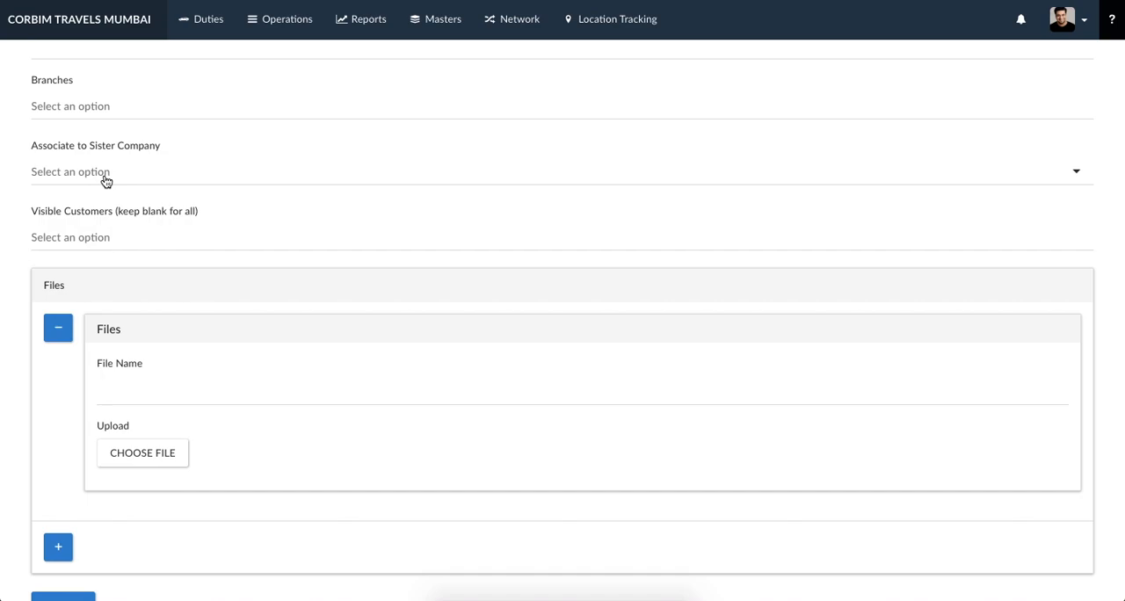
{"action": "left_click", "coordinate": [105, 176]}
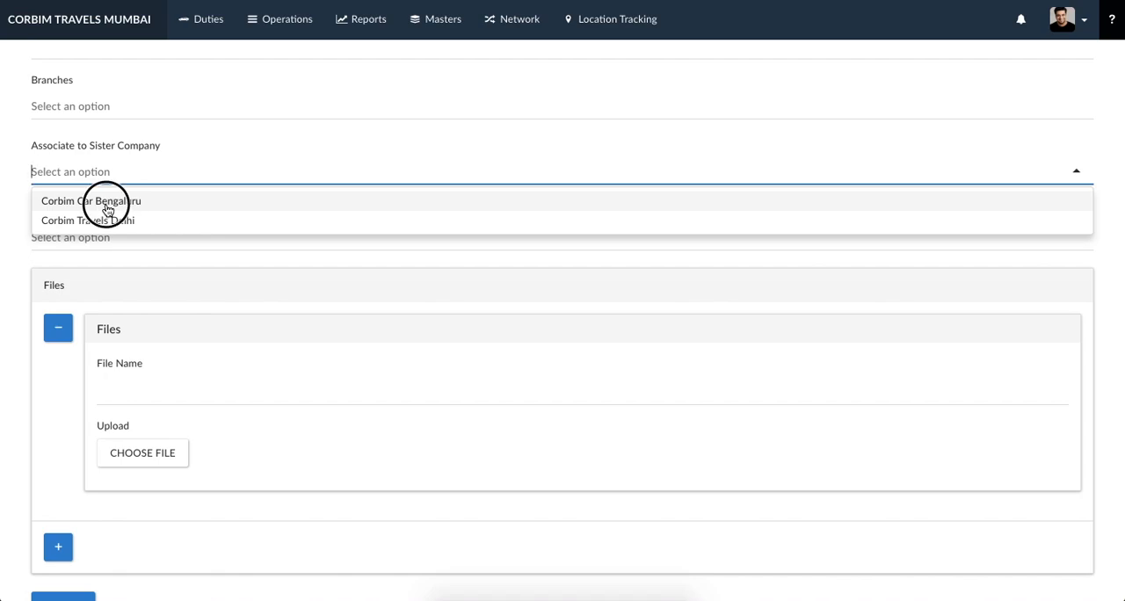
{"action": "left_click", "coordinate": [107, 203]}
{"action": "scroll", "coordinate": [10, 249], "scroll_direction": "down", "scroll_amount": 1}
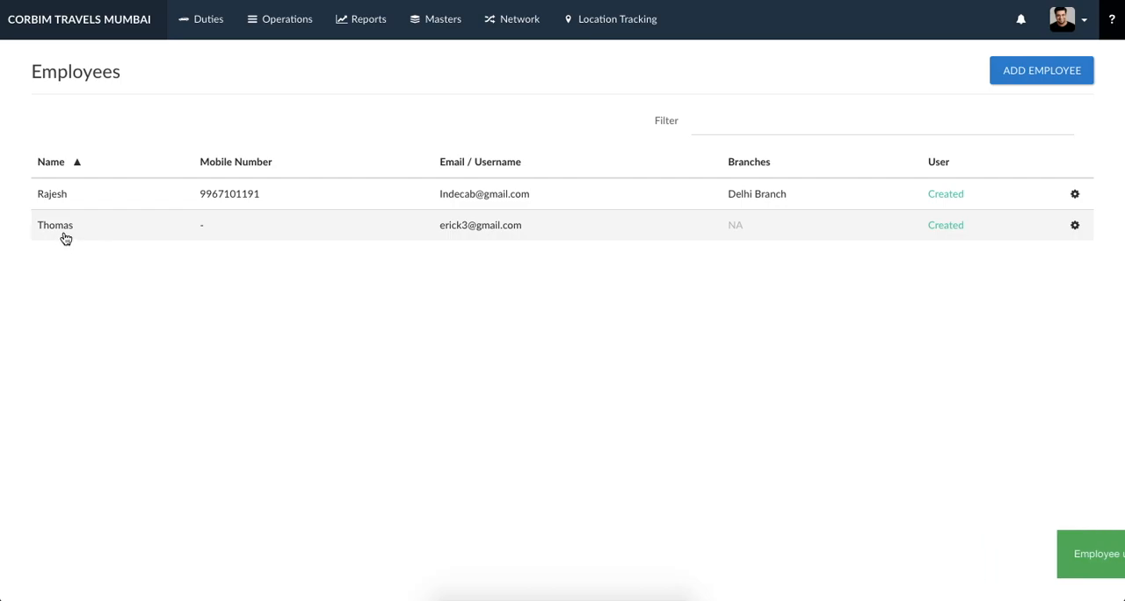
- Switch to the employee's browser session and start a new booking for the customer Doriant Steel & Manufacturing Pvt. Ltd
{"action": "key", "text": "ctrl+Up"}
{"action": "left_click", "coordinate": [170, 247]}
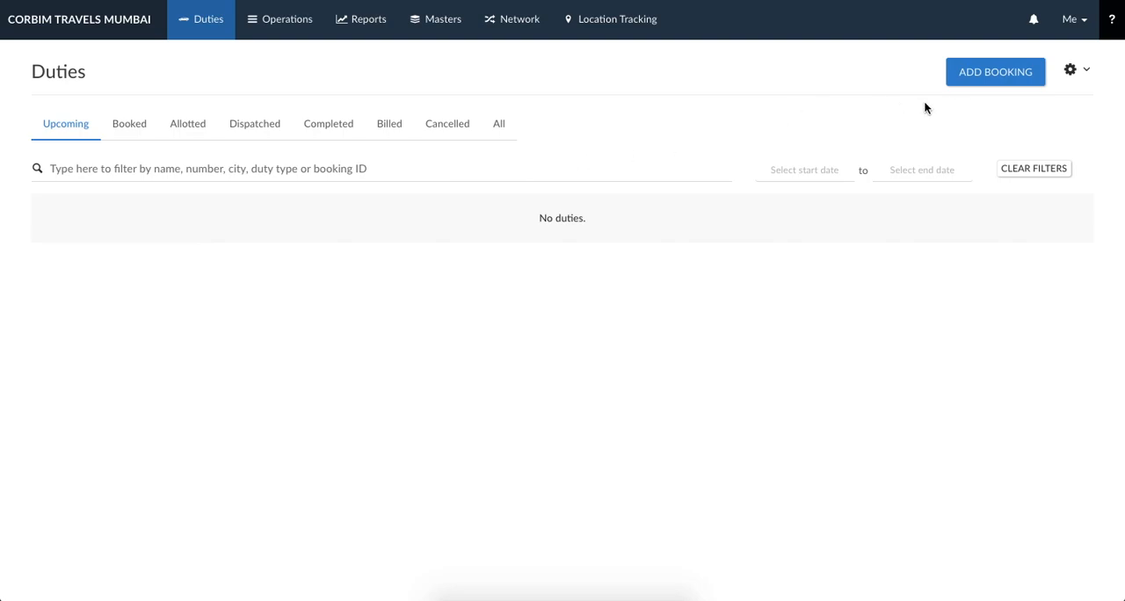
{"action": "left_click", "coordinate": [980, 84]}
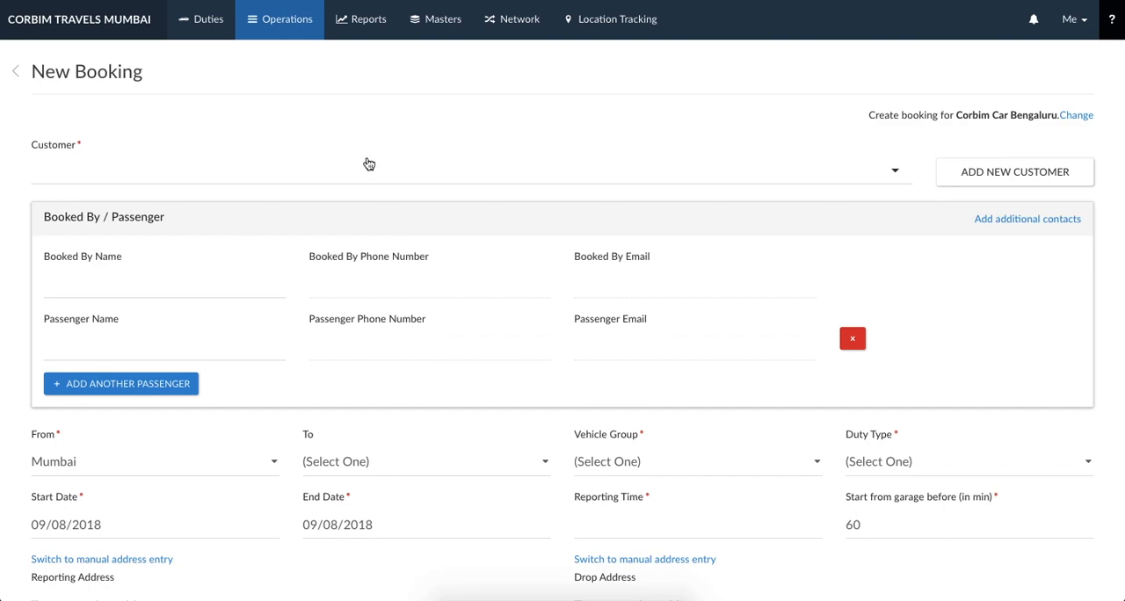
{"action": "left_click", "coordinate": [300, 177]}
{"action": "left_click", "coordinate": [261, 195]}
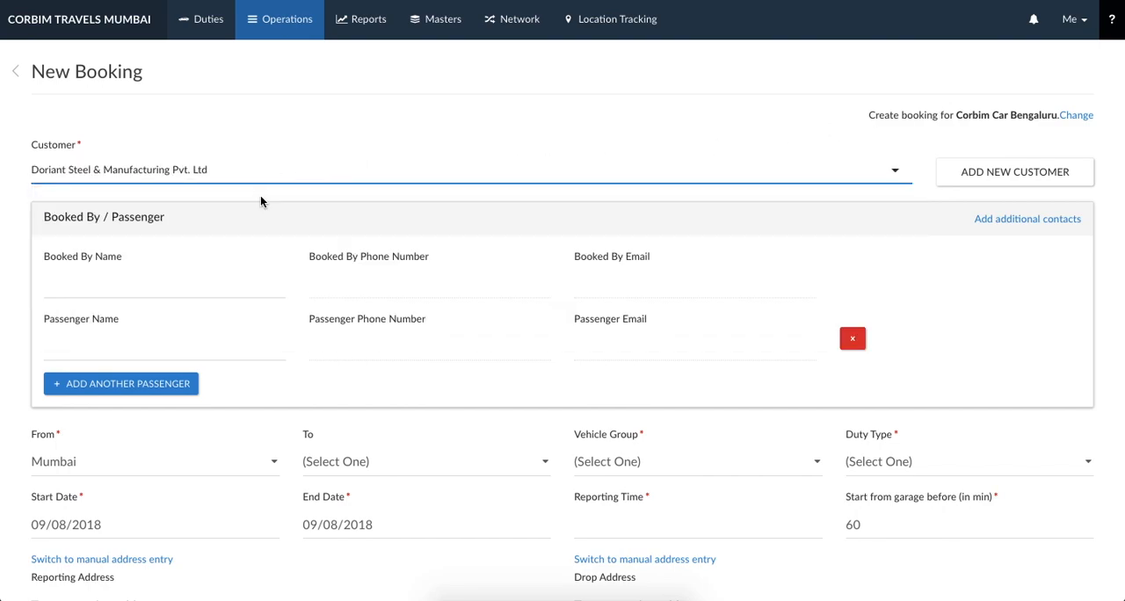
- Choose the booked-by contact and the passenger for the booking from the customer's saved contacts
{"action": "left_click", "coordinate": [131, 283]}
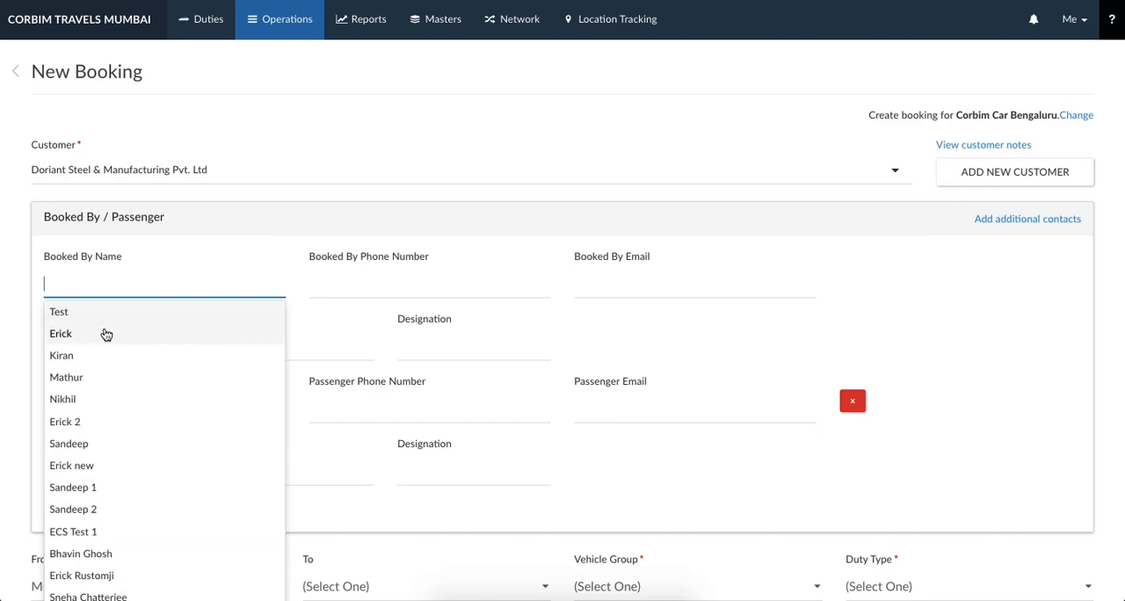
{"action": "left_click", "coordinate": [103, 329]}
{"action": "left_click", "coordinate": [87, 409]}
{"action": "left_click", "coordinate": [88, 456]}
- Set the booking's From city to Bengaluru and its vehicle group to SWIFT DEZIRE AMAZE TOYOTA ETIOS
{"action": "scroll", "coordinate": [127, 366], "scroll_direction": "down", "scroll_amount": 2}
{"action": "scroll", "coordinate": [128, 366], "scroll_direction": "down", "scroll_amount": 1}
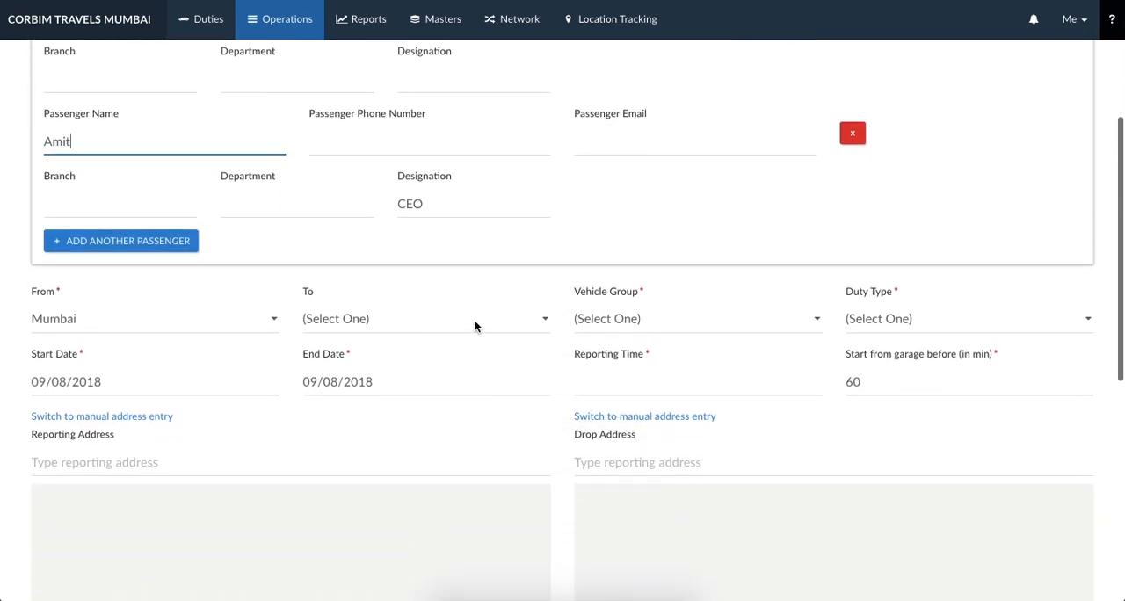
{"action": "left_click", "coordinate": [181, 318]}
{"action": "key", "text": "Return"}
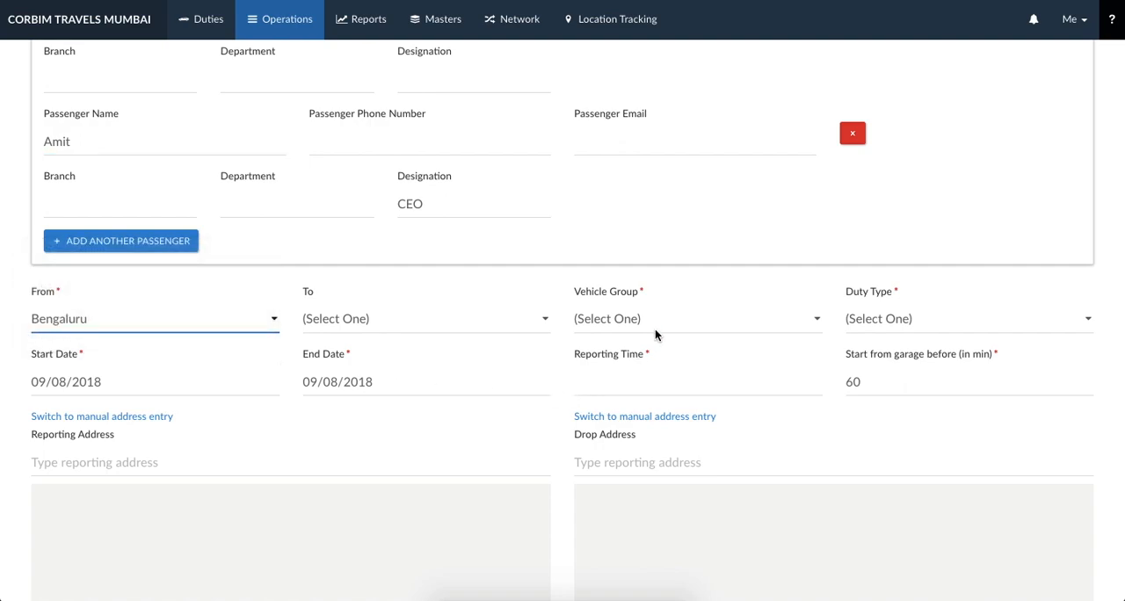
{"action": "left_click", "coordinate": [657, 320]}
{"action": "left_click", "coordinate": [670, 438]}
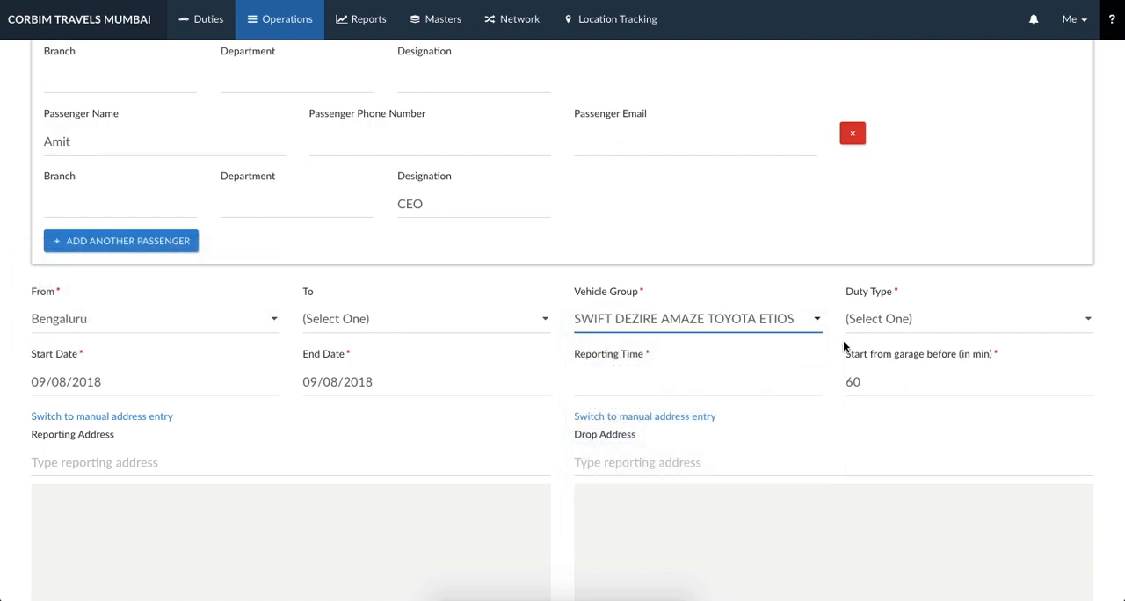
- Set the booking's duty type to 8h 80KM and its reporting time to 10:00
{"action": "left_click", "coordinate": [883, 320]}
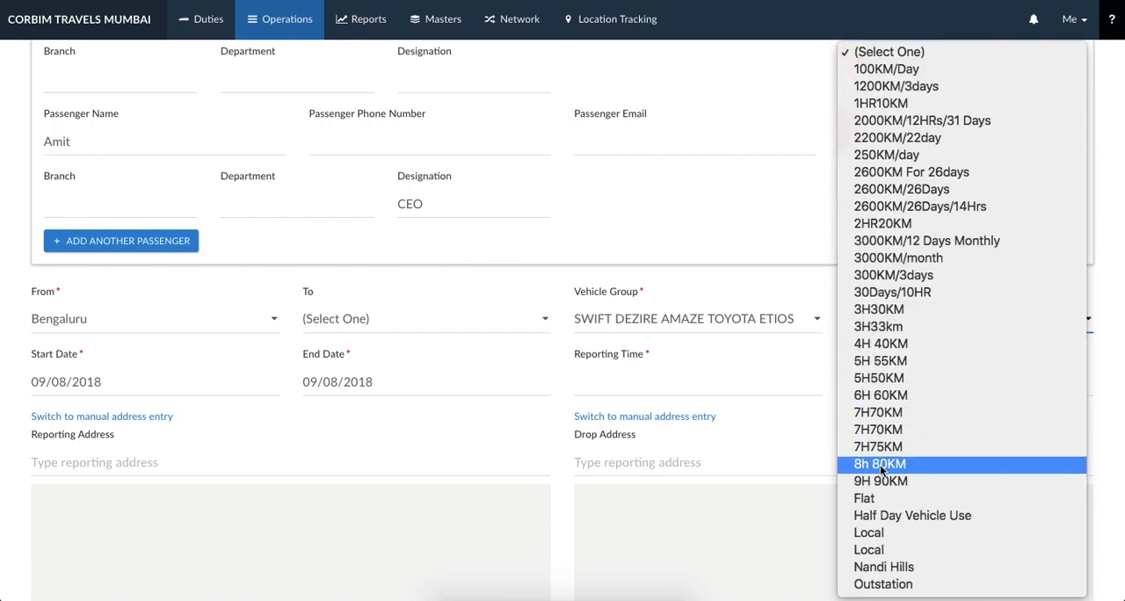
{"action": "left_click", "coordinate": [878, 461]}
{"action": "left_click", "coordinate": [754, 386]}
{"action": "type", "text": "1000"}
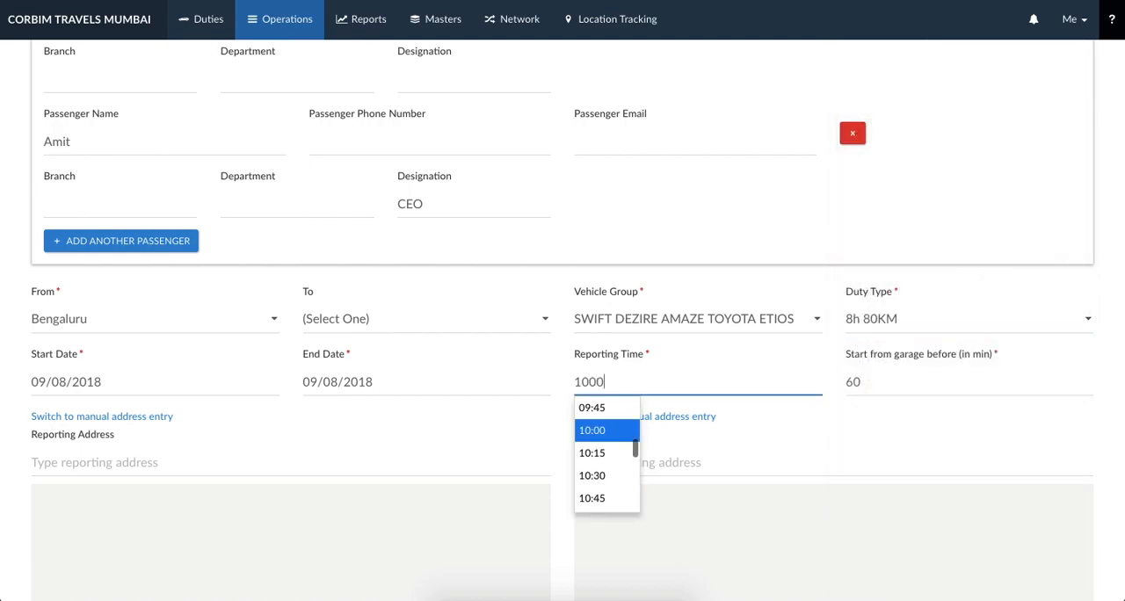
{"action": "left_click", "coordinate": [9, 423]}
- Change the reporting address to manual entry and enter "international airport"
{"action": "scroll", "coordinate": [8, 423], "scroll_direction": "down", "scroll_amount": 5}
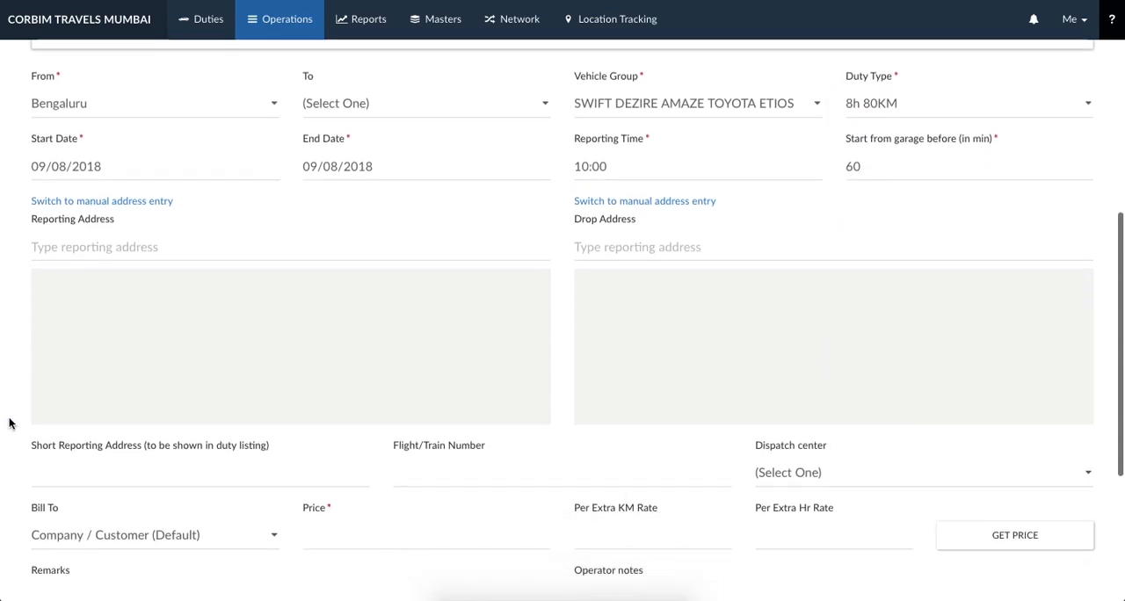
{"action": "left_click", "coordinate": [138, 197]}
{"action": "left_click", "coordinate": [128, 250]}
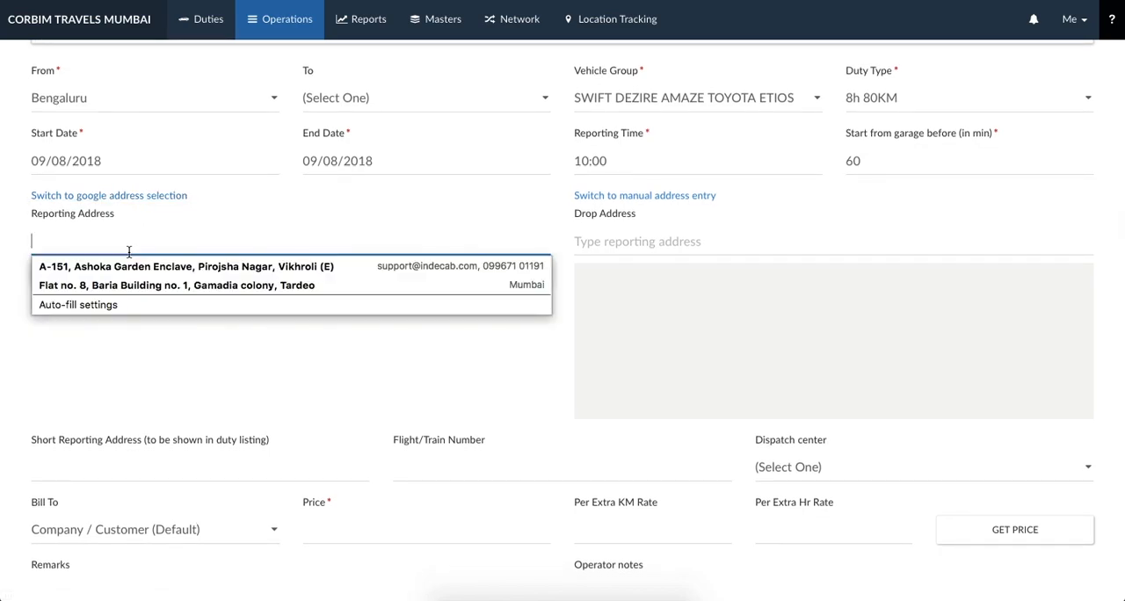
{"action": "type", "text": "Inter"}
{"action": "left_click", "coordinate": [153, 271]}
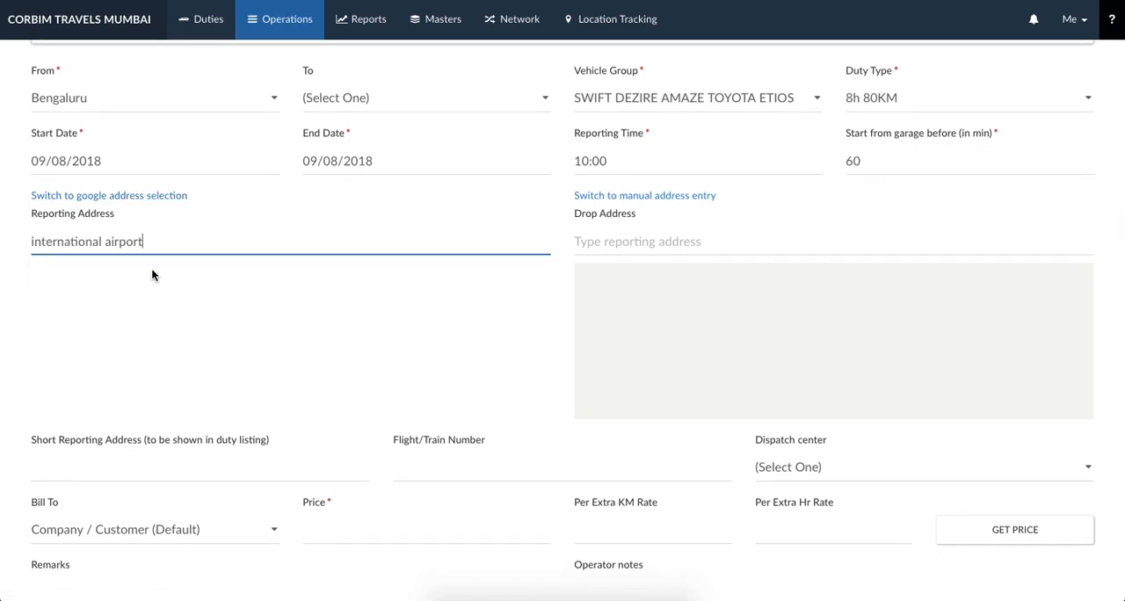
- Fetch the booking's price automatically and set its dispatch center to Pune Branch
{"action": "scroll", "coordinate": [462, 384], "scroll_direction": "down", "scroll_amount": 3}
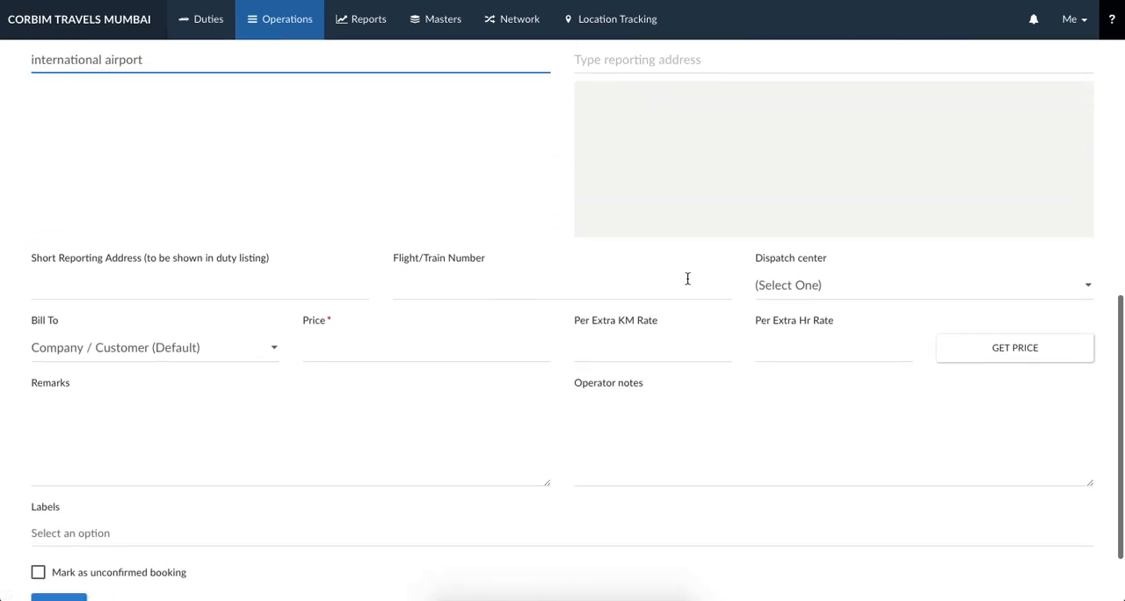
{"action": "left_click", "coordinate": [937, 350]}
{"action": "left_click", "coordinate": [798, 288]}
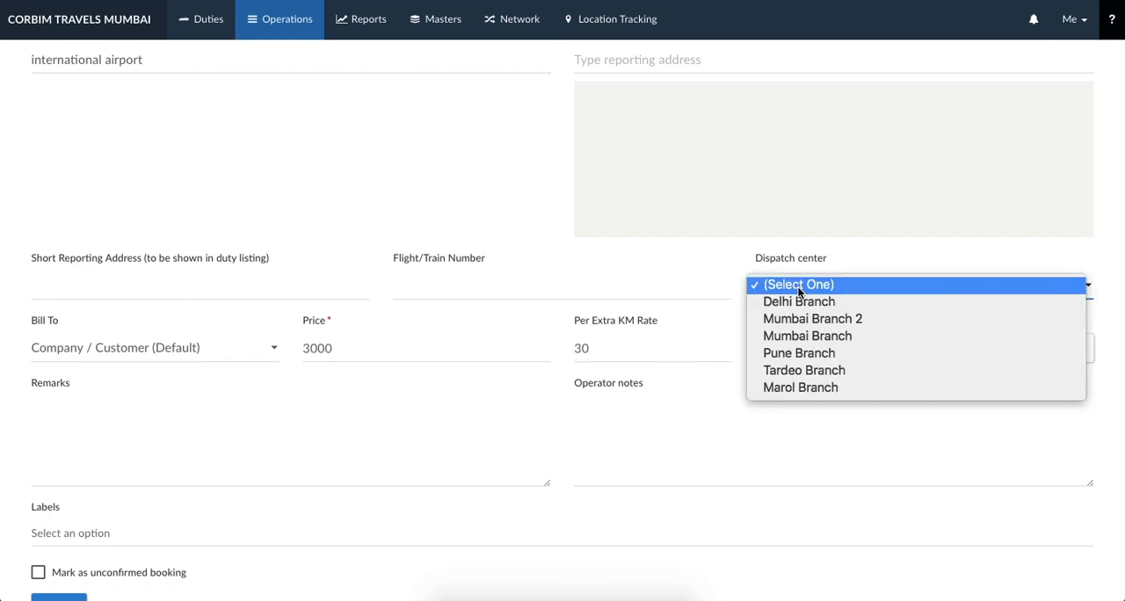
{"action": "left_click", "coordinate": [798, 353]}
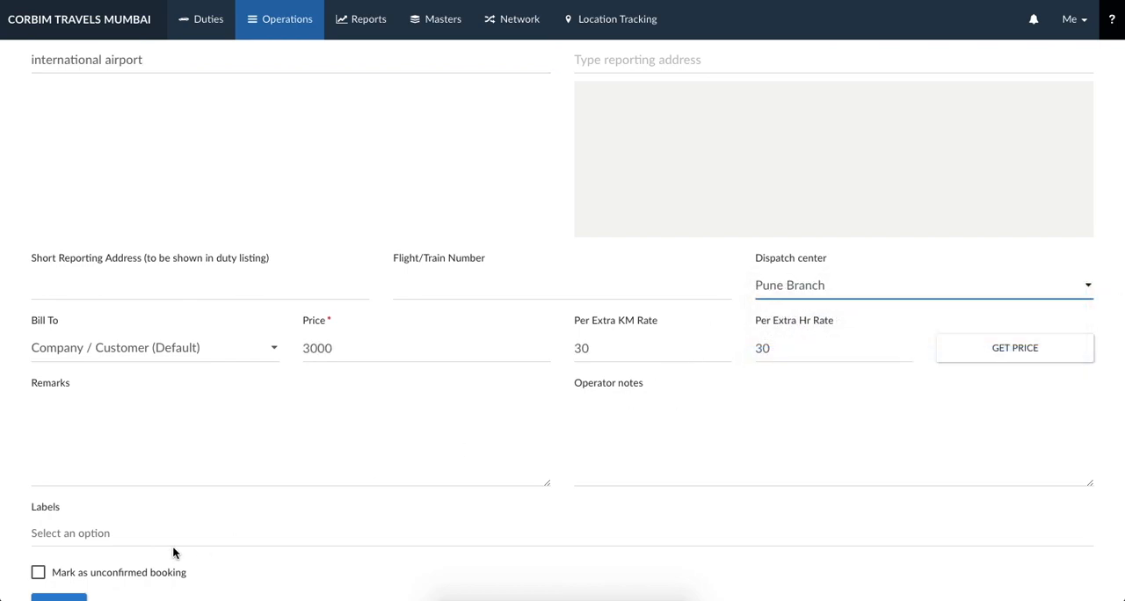
- Submit the new booking as a confirmed one
{"action": "scroll", "coordinate": [172, 546], "scroll_direction": "down", "scroll_amount": 2}
{"action": "left_click", "coordinate": [46, 532]}
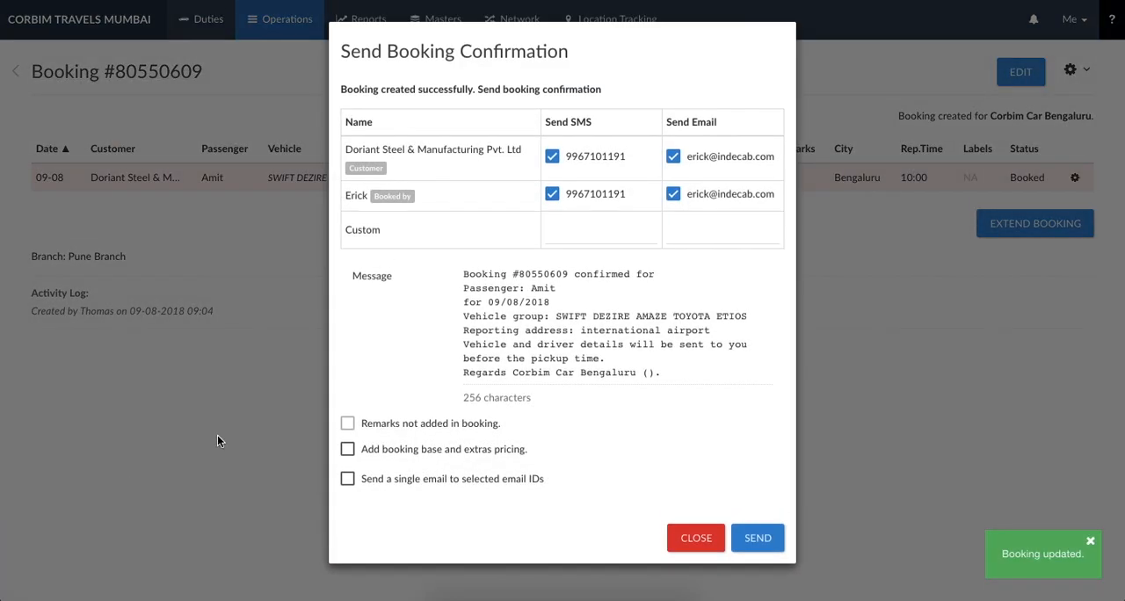
{"action": "left_click", "coordinate": [218, 436]}
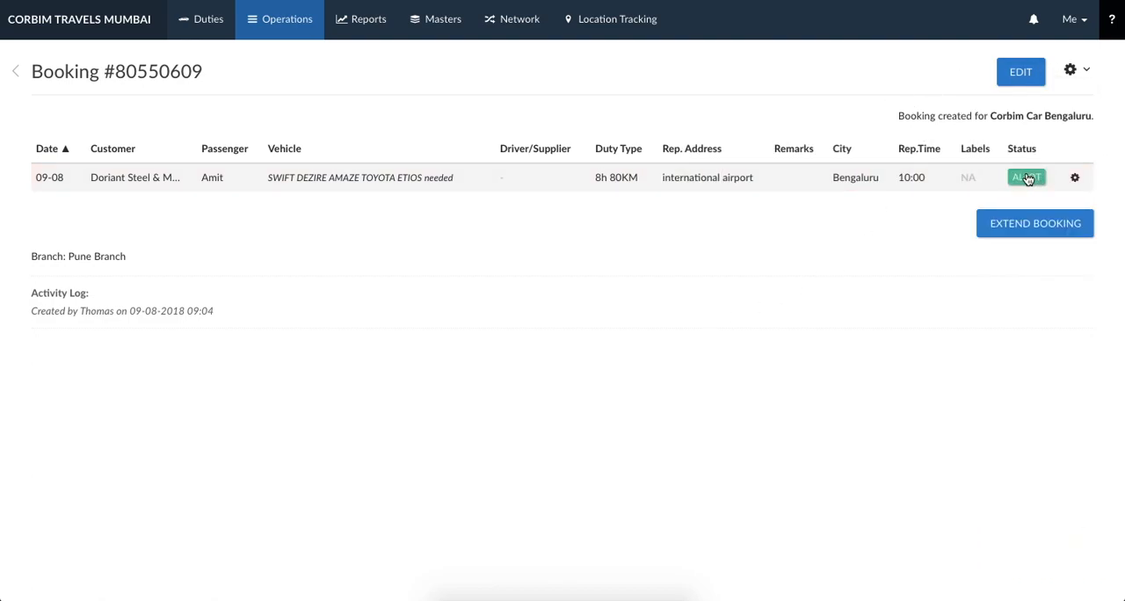
{"action": "left_click", "coordinate": [1027, 177]}
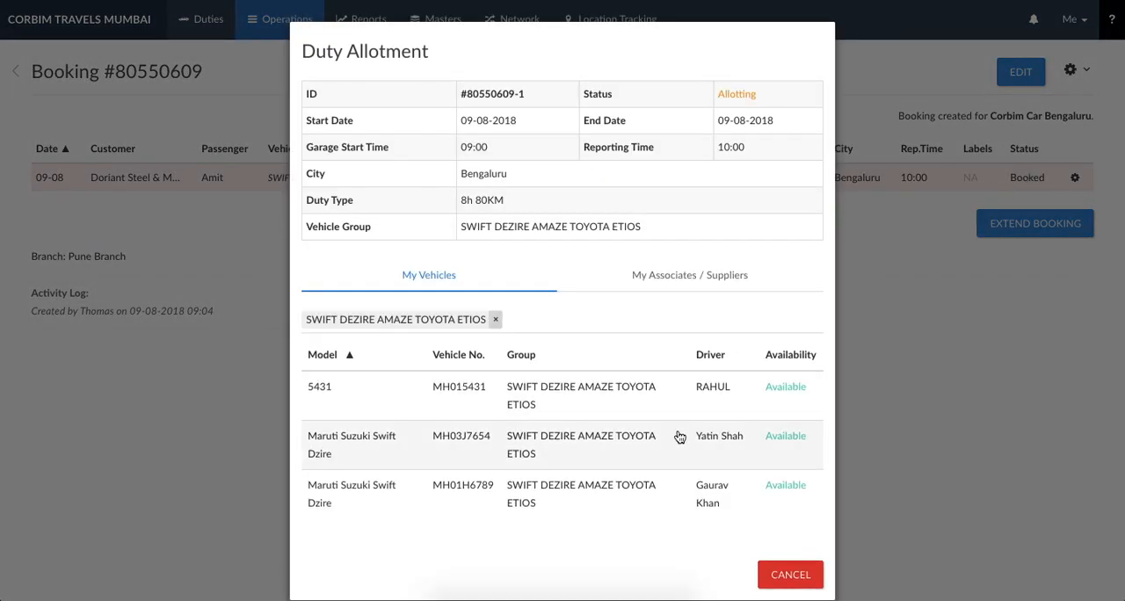
{"action": "left_click", "coordinate": [674, 446]}
- Review the duty's notification messages for the driver and for the customer contacts, then close them without sending
{"action": "left_click", "coordinate": [1074, 178]}
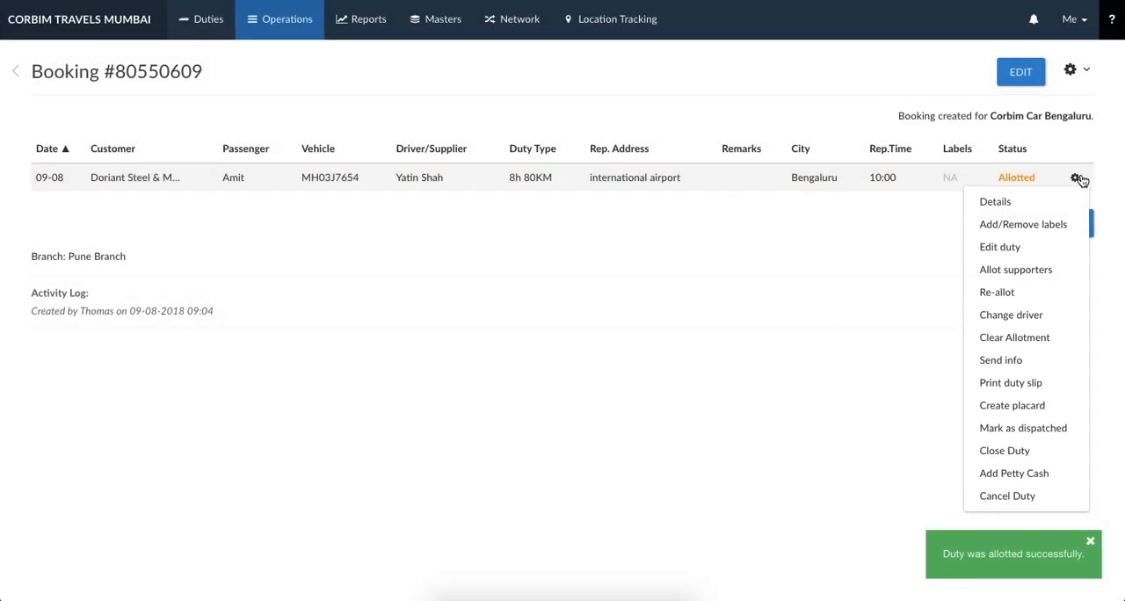
{"action": "left_click", "coordinate": [1000, 360]}
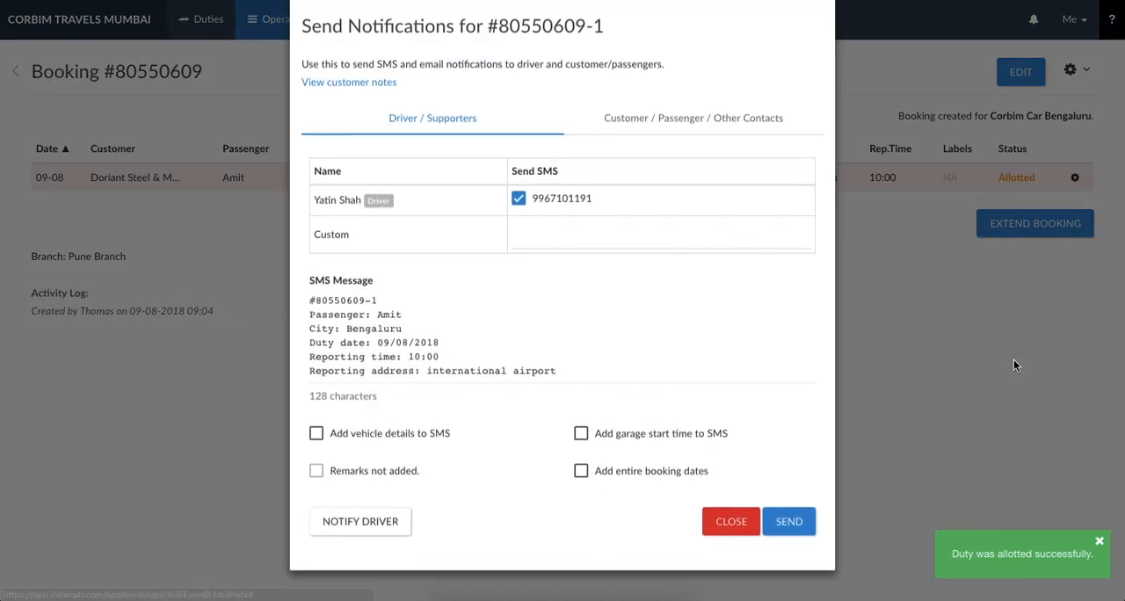
{"action": "left_click", "coordinate": [702, 145]}
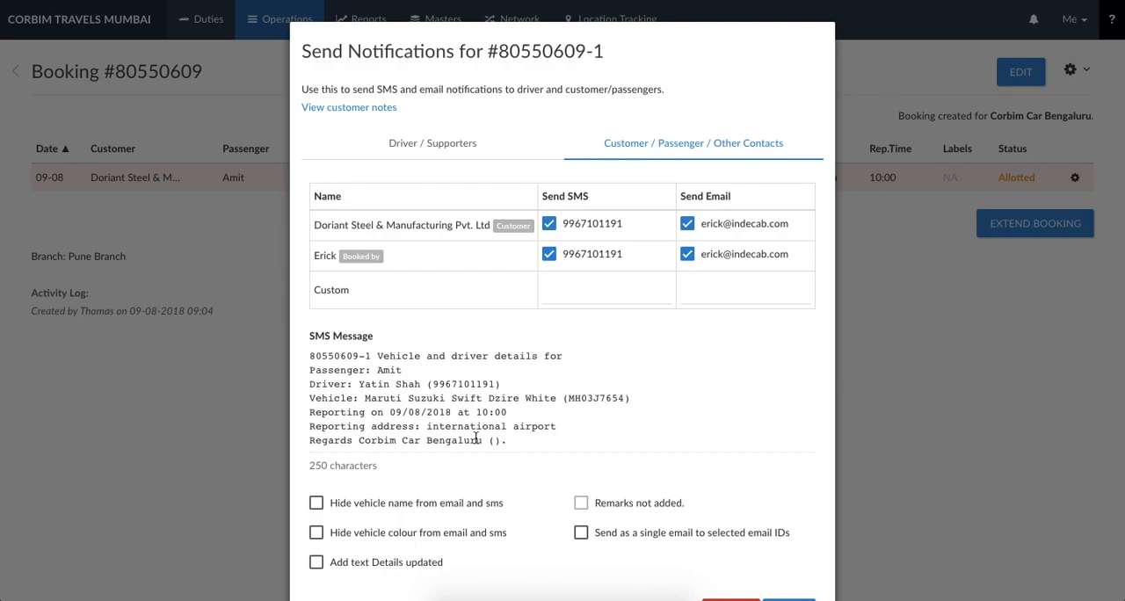
{"action": "scroll", "coordinate": [475, 437], "scroll_direction": "down", "scroll_amount": 1}
{"action": "left_click", "coordinate": [736, 566]}
- Generate the printable duty slip in the Compact design with the default options and close the print dialogs
{"action": "left_click", "coordinate": [1074, 177]}
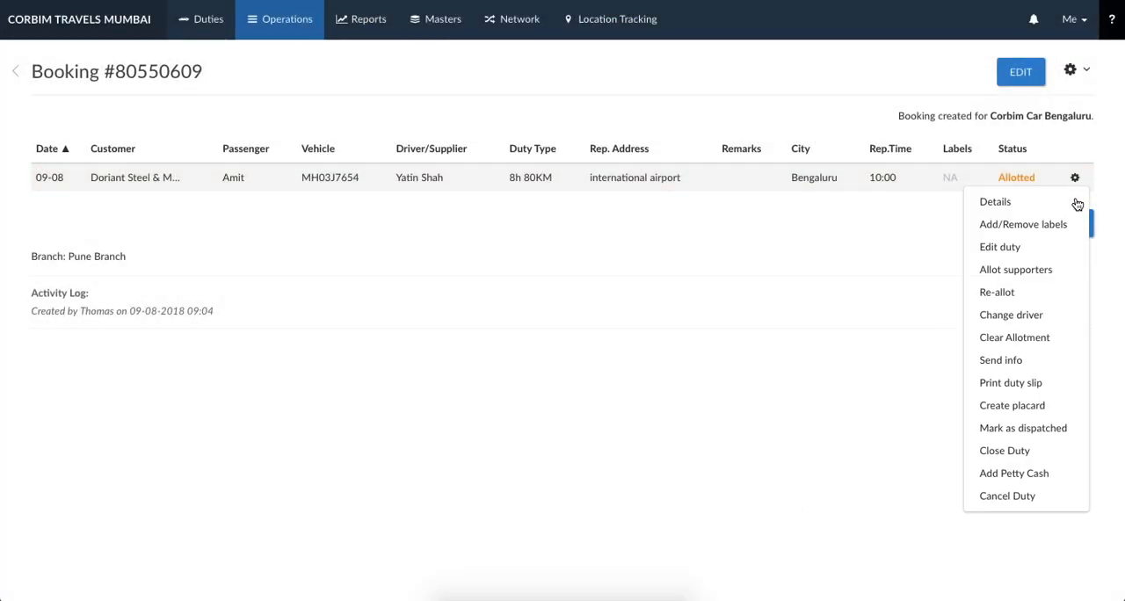
{"action": "left_click", "coordinate": [1010, 383]}
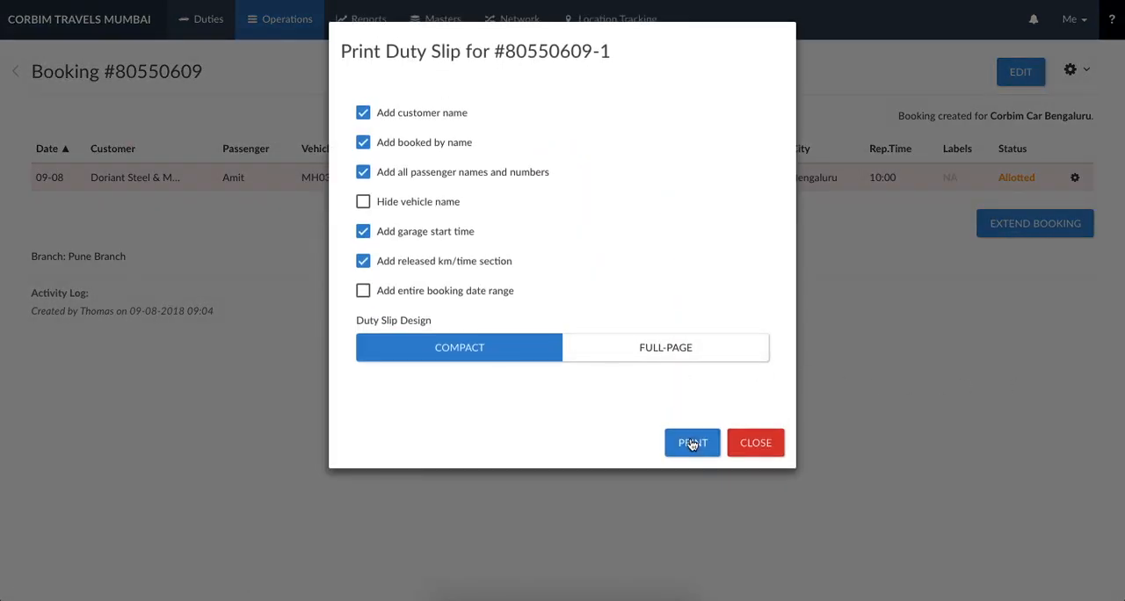
{"action": "left_click", "coordinate": [692, 443]}
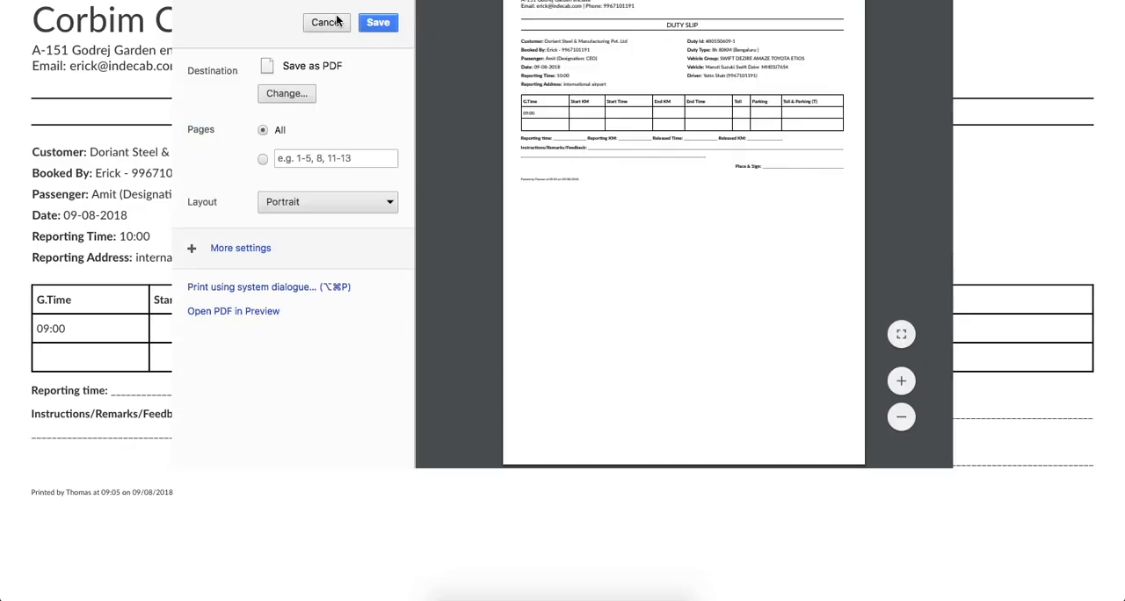
{"action": "left_click", "coordinate": [392, 21]}
{"action": "left_click", "coordinate": [753, 442]}
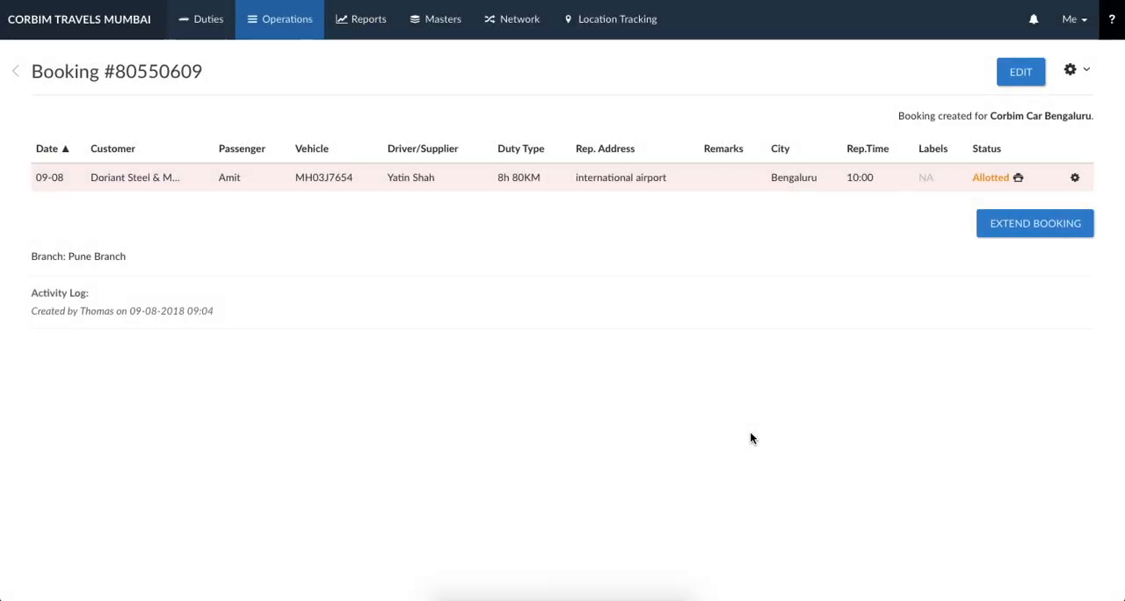
- Close the allotted duty with end time 19:00, start km 1000 and end km 1100
{"action": "left_click", "coordinate": [1074, 177]}
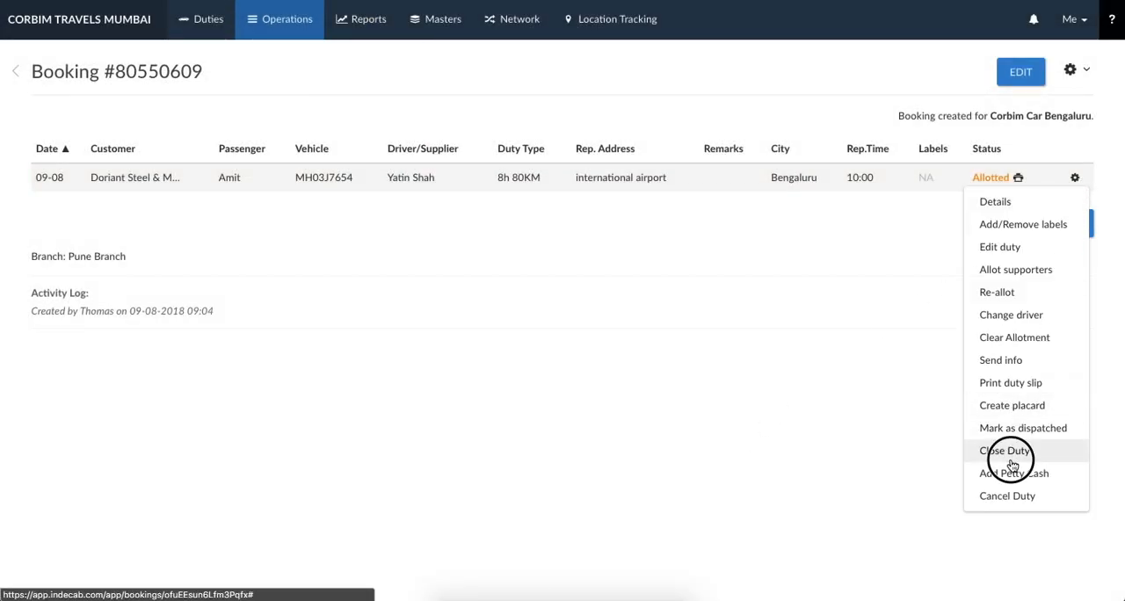
{"action": "left_click", "coordinate": [1010, 453]}
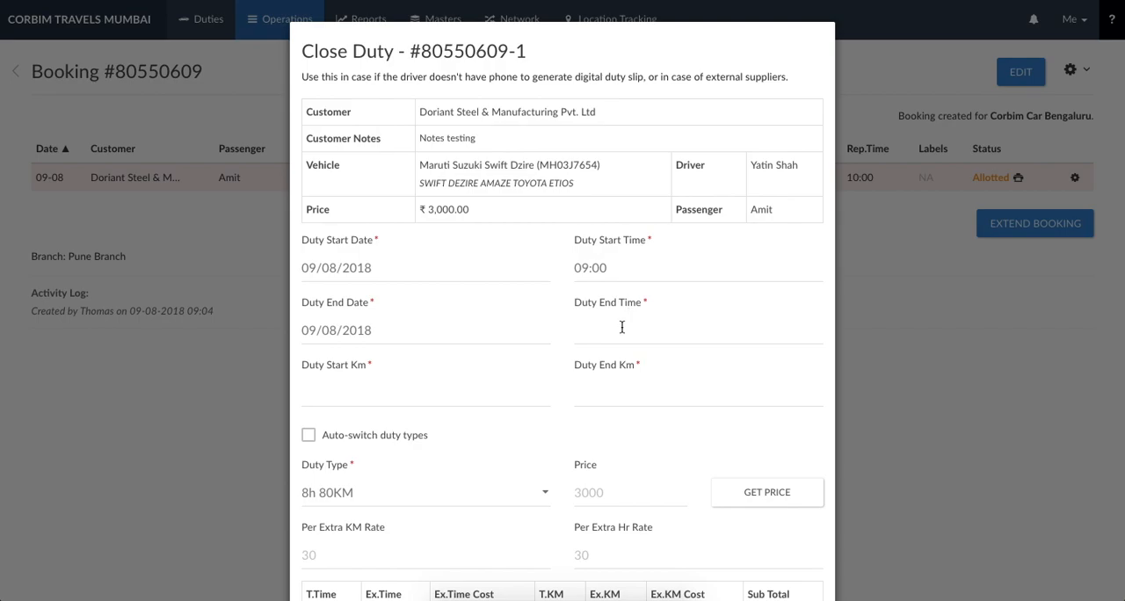
{"action": "left_click", "coordinate": [621, 328]}
{"action": "type", "text": "19"}
{"action": "key", "text": "Tab"}
{"action": "type", "text": "1000"}
{"action": "key", "text": "Tab"}
{"action": "type", "text": "1100"}
{"action": "left_click", "coordinate": [653, 417]}
{"action": "scroll", "coordinate": [653, 417], "scroll_direction": "down", "scroll_amount": 5}
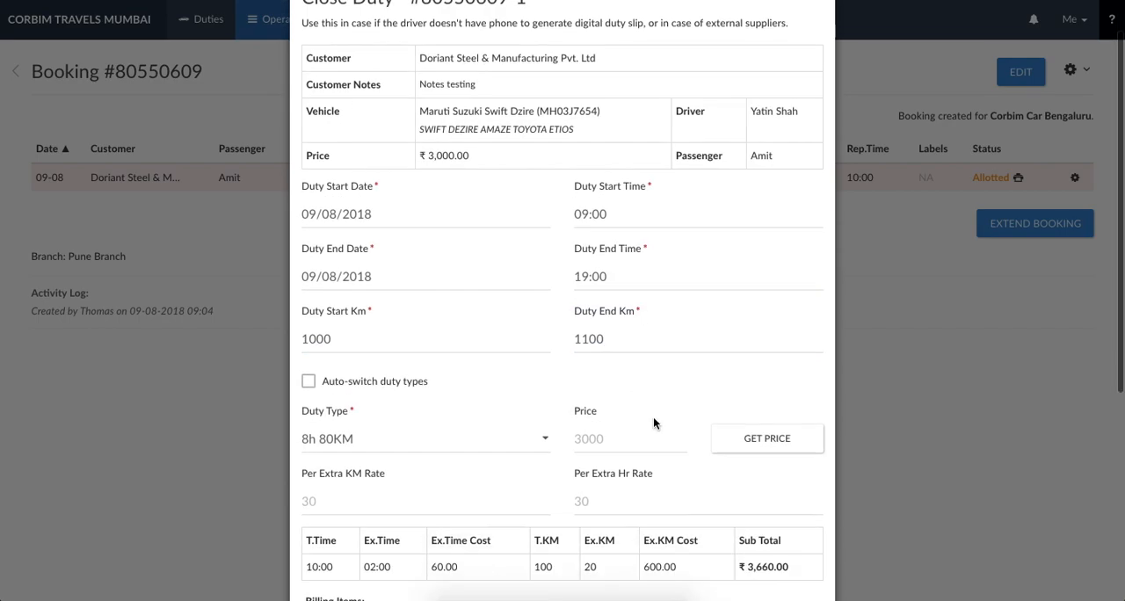
{"action": "left_click", "coordinate": [754, 557]}
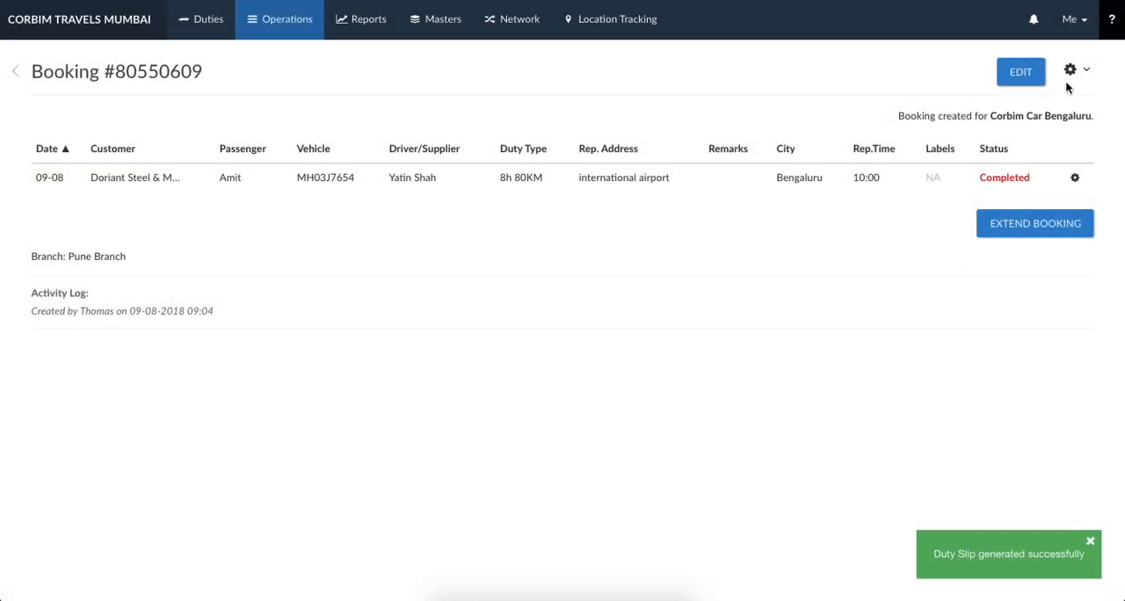
- Generate an invoice for the booking, adding its one unbilled duty and saving it with the default invoice details
{"action": "left_click", "coordinate": [1070, 75]}
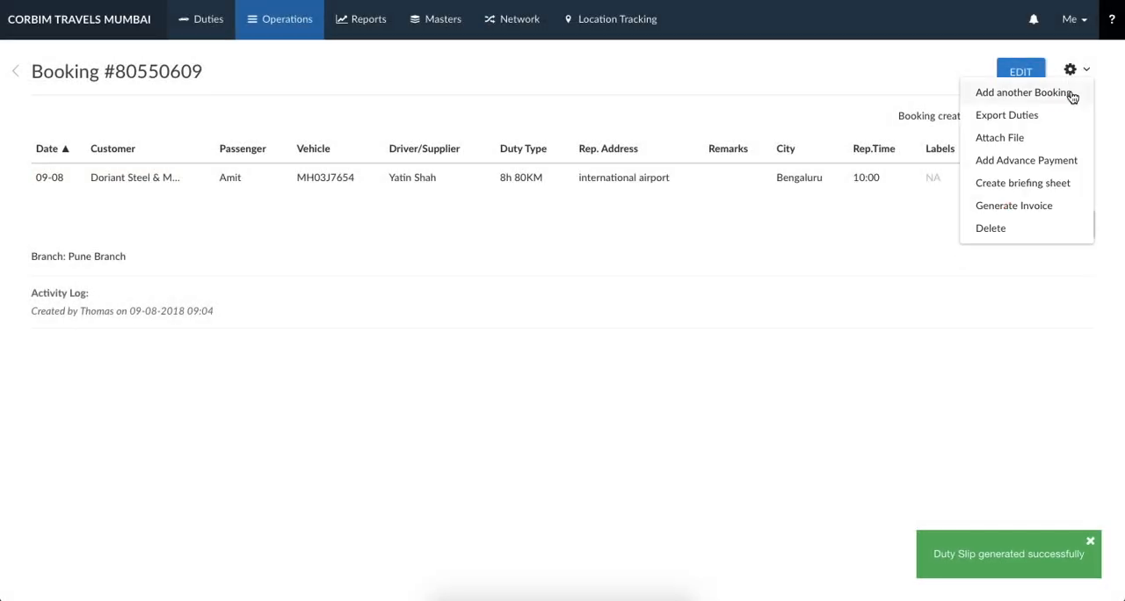
{"action": "left_click", "coordinate": [1037, 205]}
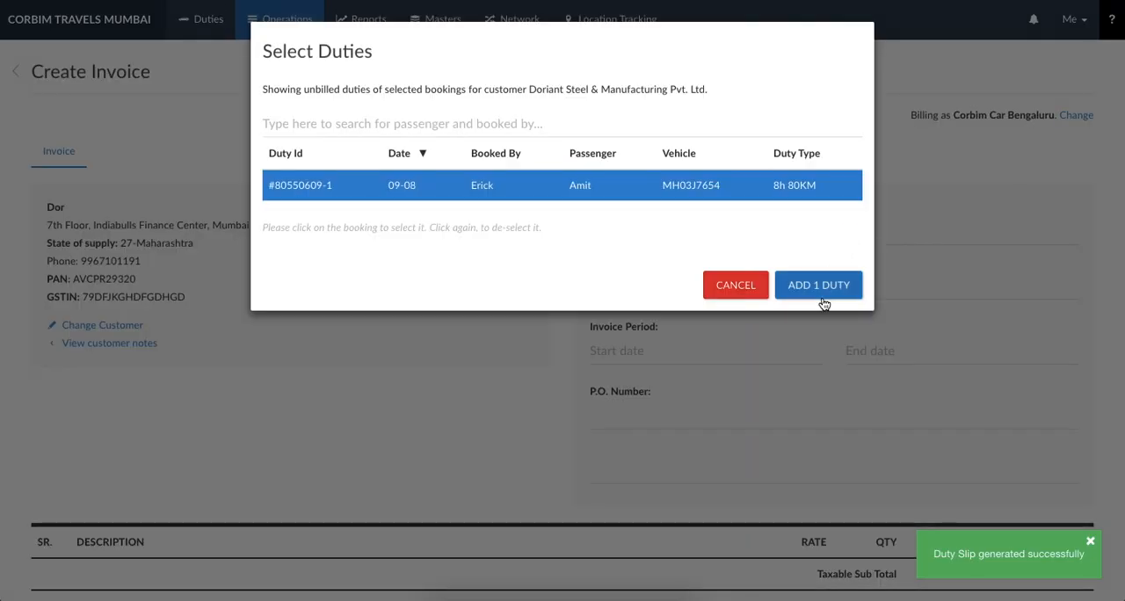
{"action": "left_click", "coordinate": [819, 286]}
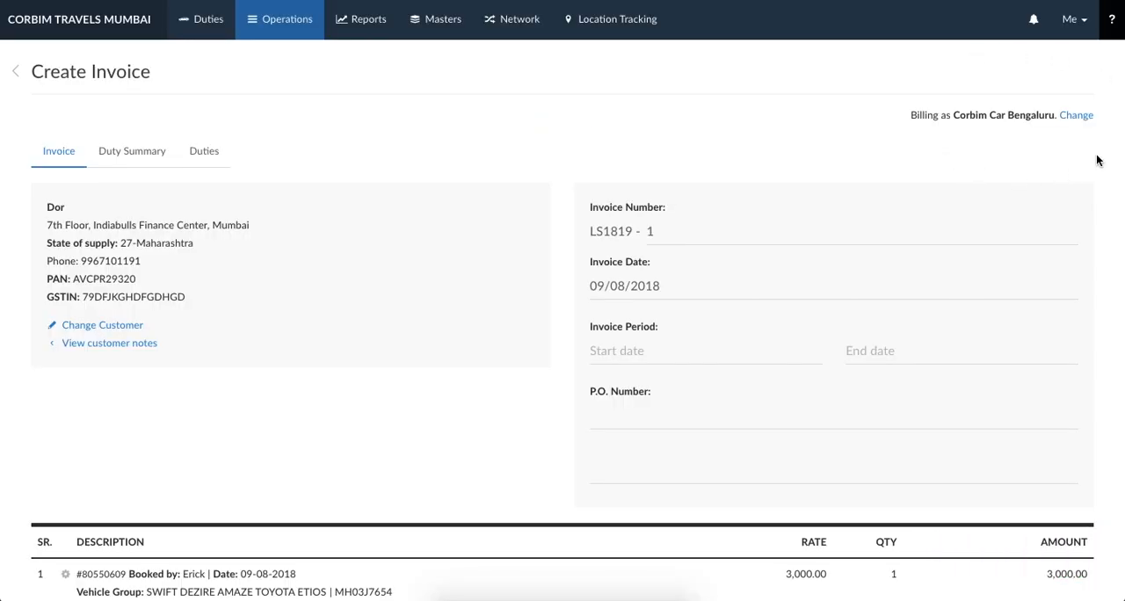
{"action": "scroll", "coordinate": [1096, 160], "scroll_direction": "down", "scroll_amount": 5}
{"action": "left_click", "coordinate": [1046, 515]}
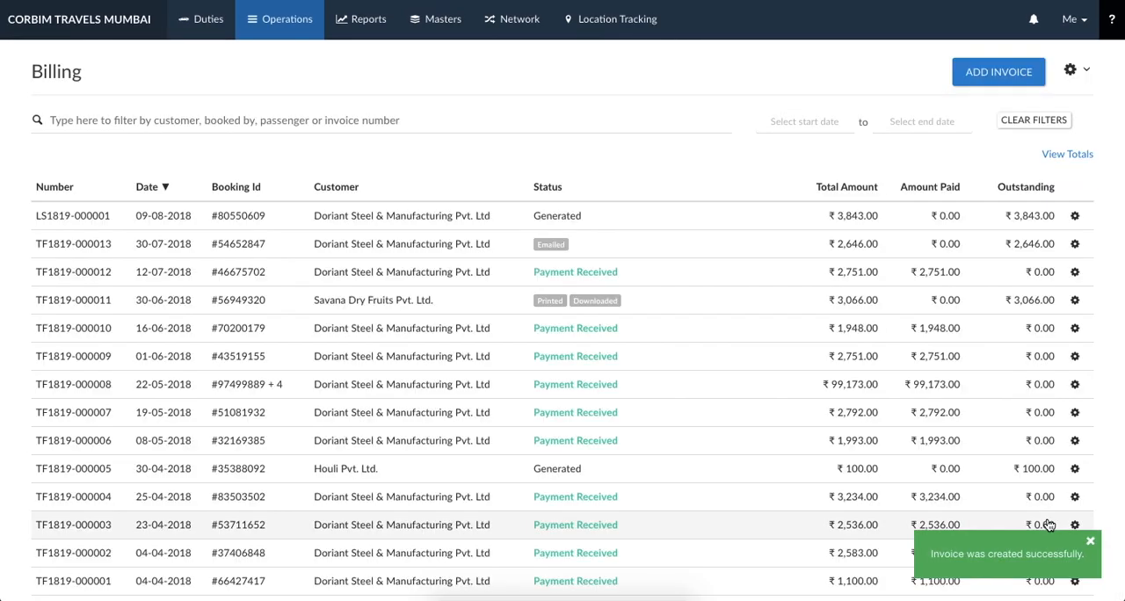